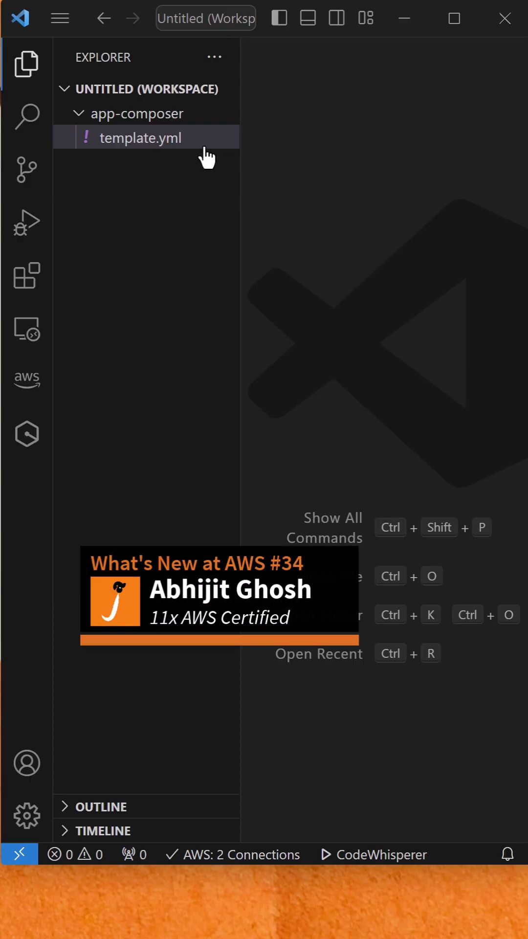
# Open template.yml from the Explorer in Application Composer.
pyautogui.rightClick(157, 146)
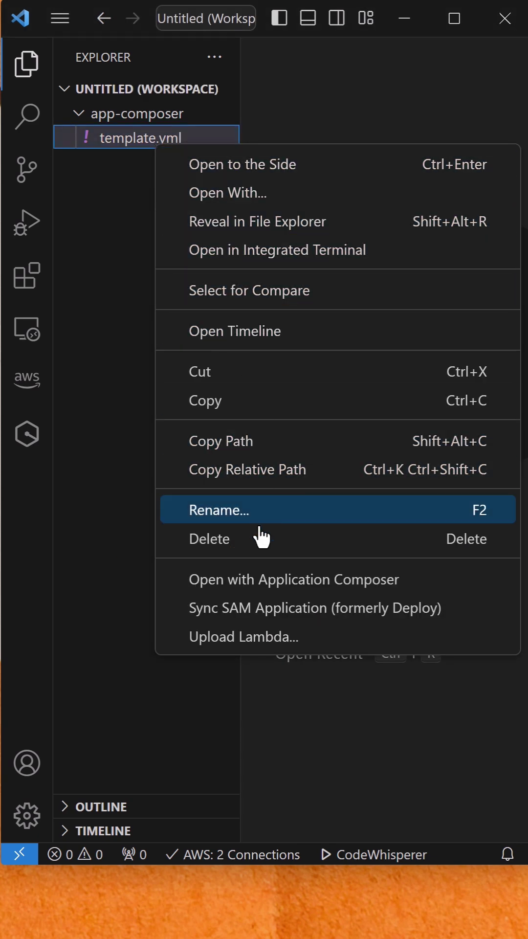
pyautogui.click(255, 579)
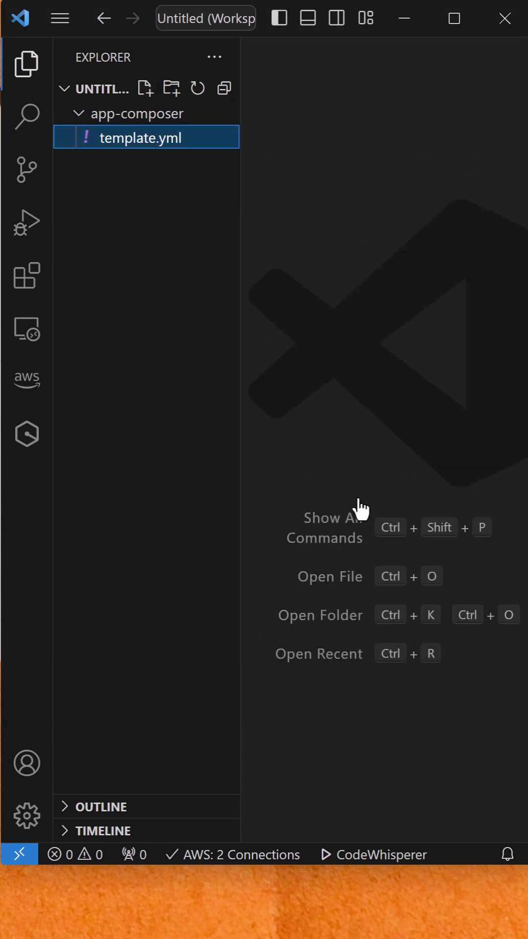
# Place an API Gateway, a Lambda function and a DynamoDB table named TaskTable on the canvas.
pyautogui.moveTo(147, 361); pyautogui.dragTo(480, 246)
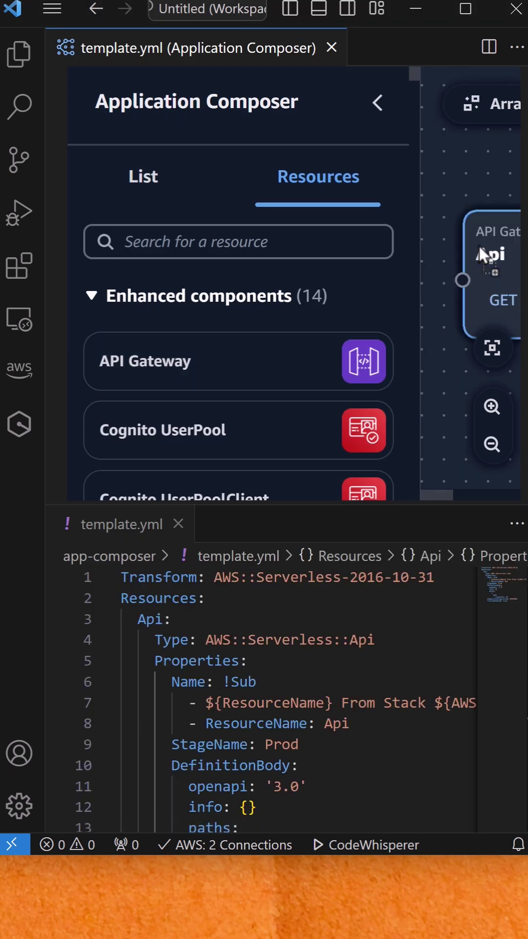
pyautogui.click(377, 104)
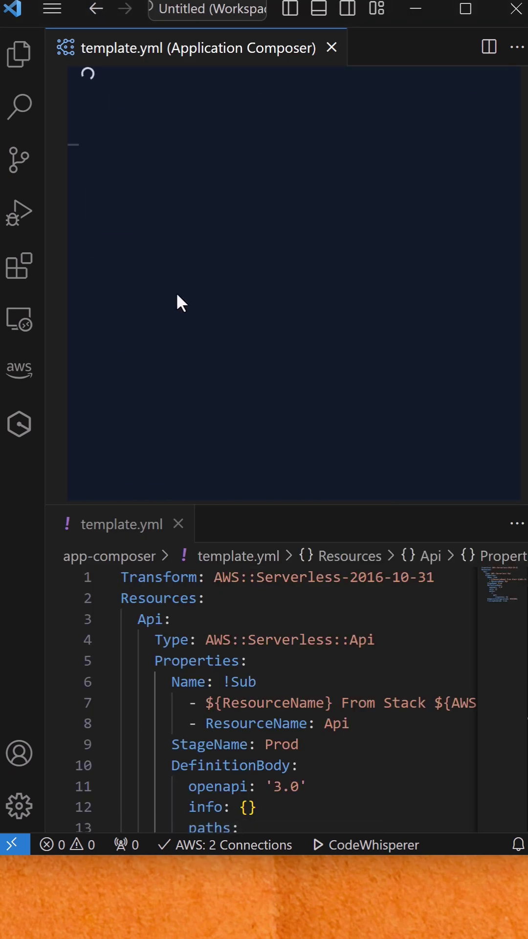
pyautogui.moveTo(456, 413); pyautogui.dragTo(457, 411)
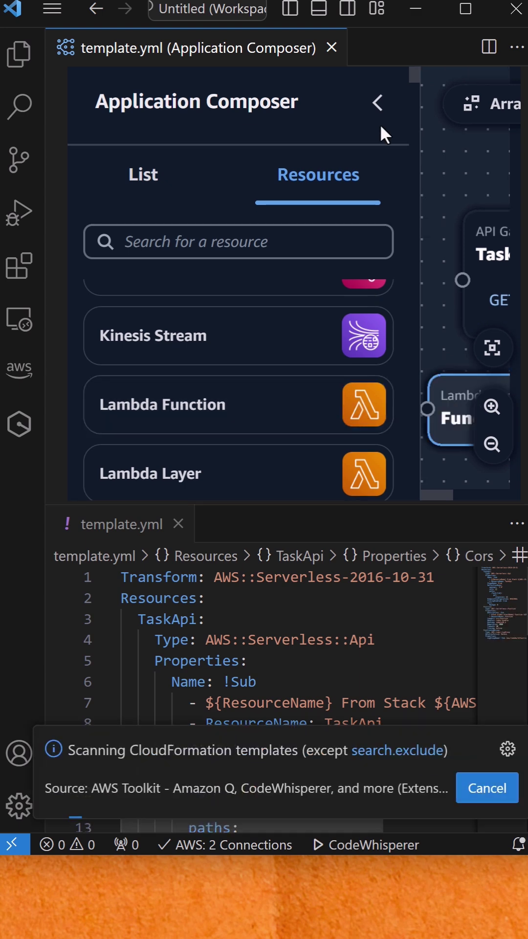
pyautogui.click(378, 106)
pyautogui.click(210, 346)
pyautogui.scroll(-3, 177, 261)
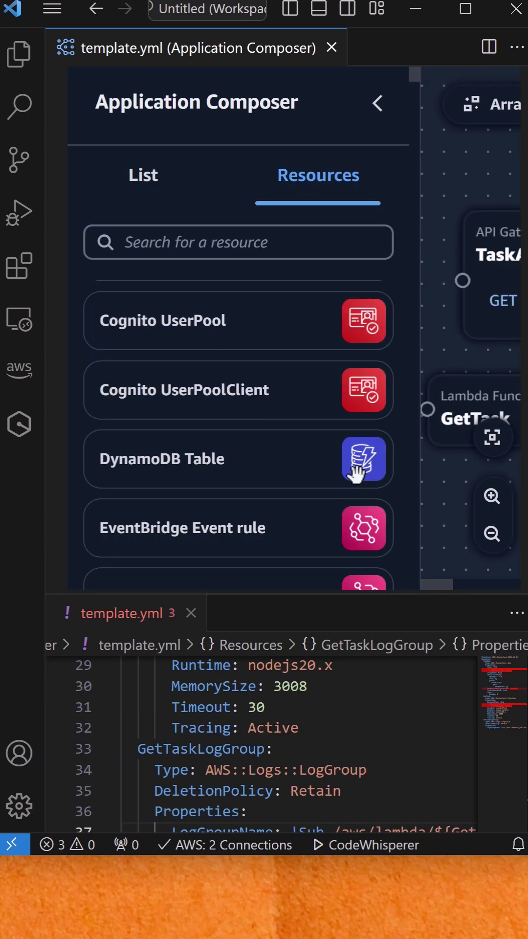
pyautogui.moveTo(356, 465); pyautogui.dragTo(338, 566)
pyautogui.doubleClick(269, 522)
pyautogui.write('TaTable')
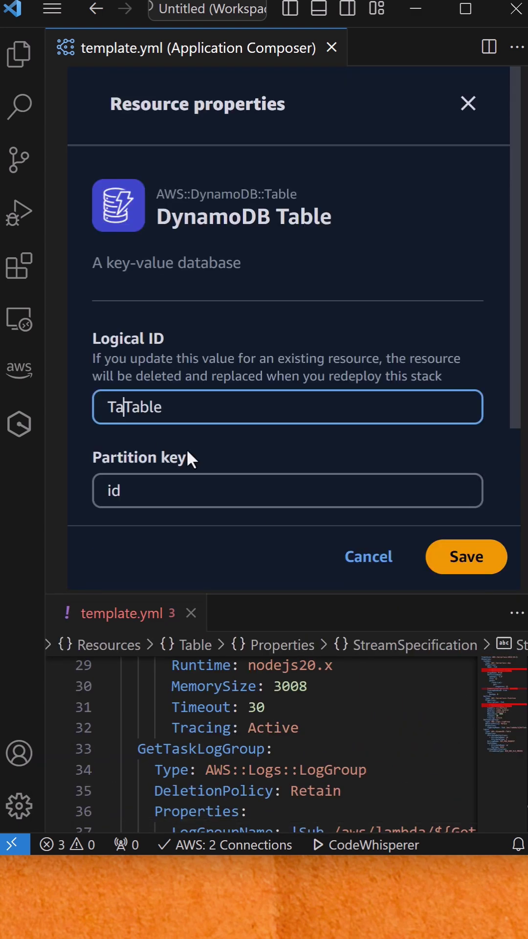
pyautogui.write('sk')
pyautogui.press('Return')
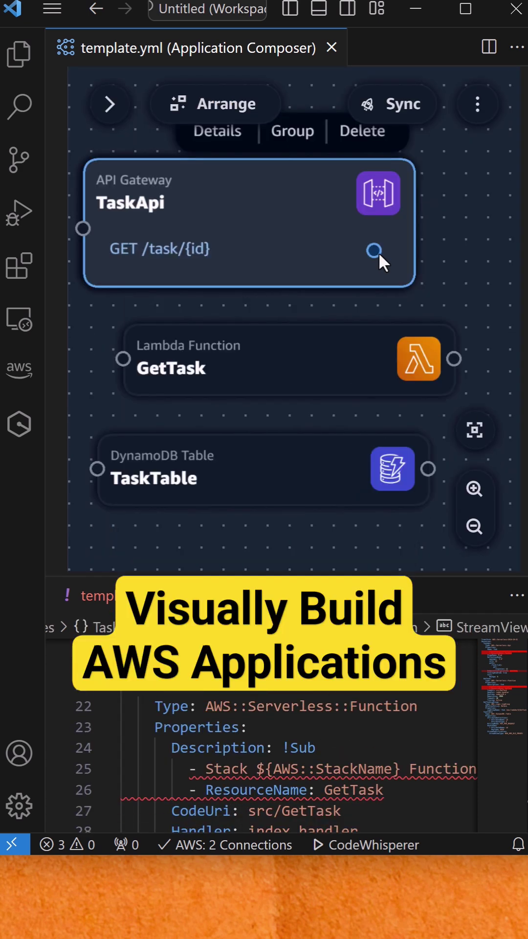
# Link the TaskApi GET route to GetTask and review the resulting template changes.
pyautogui.moveTo(374, 251); pyautogui.dragTo(122, 355)
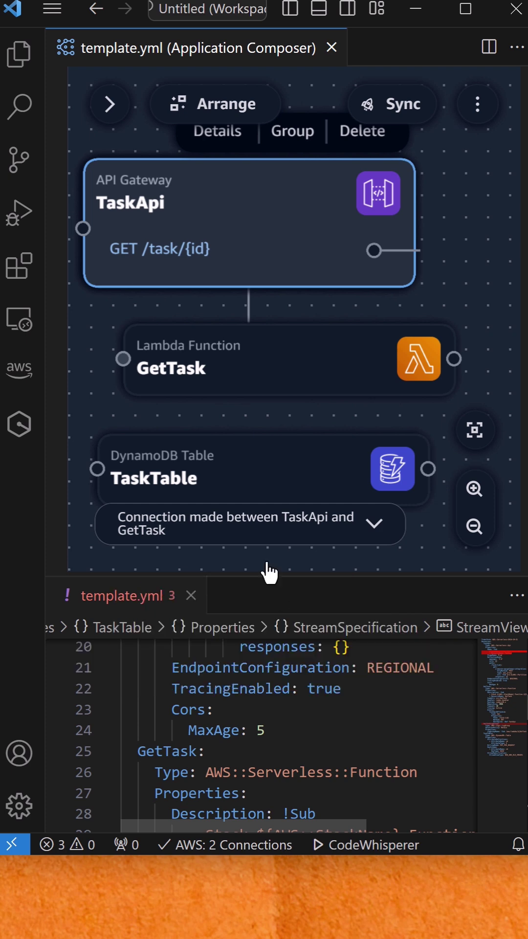
pyautogui.click(257, 524)
pyautogui.moveTo(176, 575)
pyautogui.mouseDown()
pyautogui.moveTo(235, 575)
pyautogui.moveTo(177, 575)
pyautogui.moveTo(202, 575)
pyautogui.mouseUp()
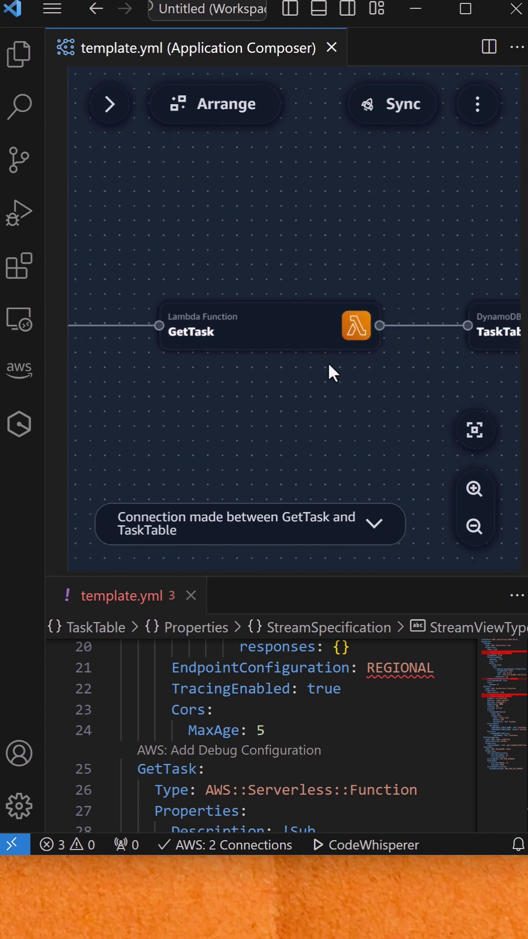
# Replace index.js with handler comments and accept CodeWhisperer's DynamoDB fetch code.
pyautogui.click(125, 152)
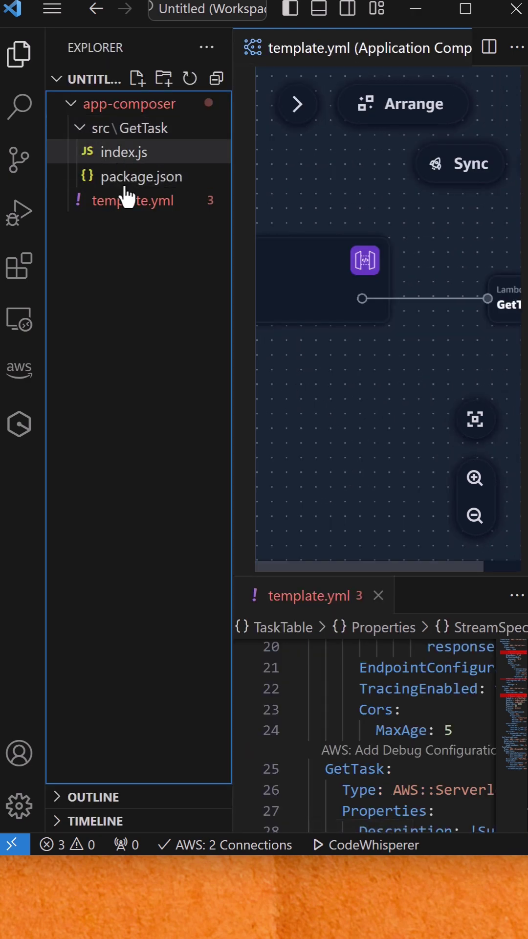
pyautogui.hotkey('ctrl', 'a')
pyautogui.press('BackSpace')
pyautogui.write('//')
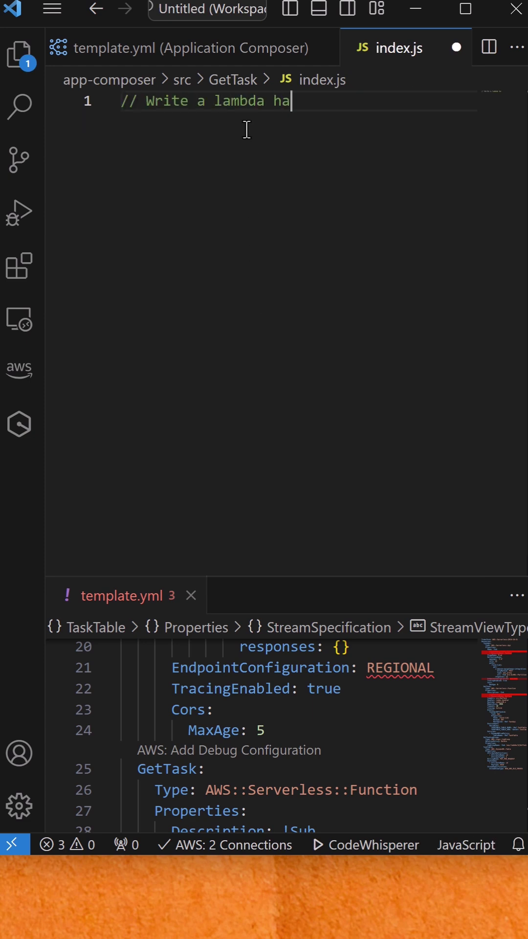
pyautogui.hotkey('ctrl', 'v')
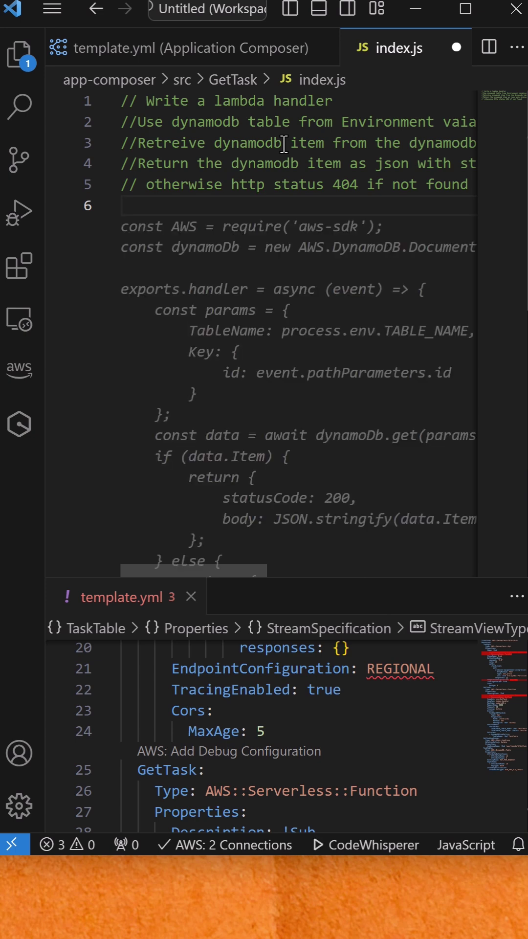
pyautogui.press('Tab')
pyautogui.scroll(-2, 280, 235)
pyautogui.scroll(-2, 203, 431)
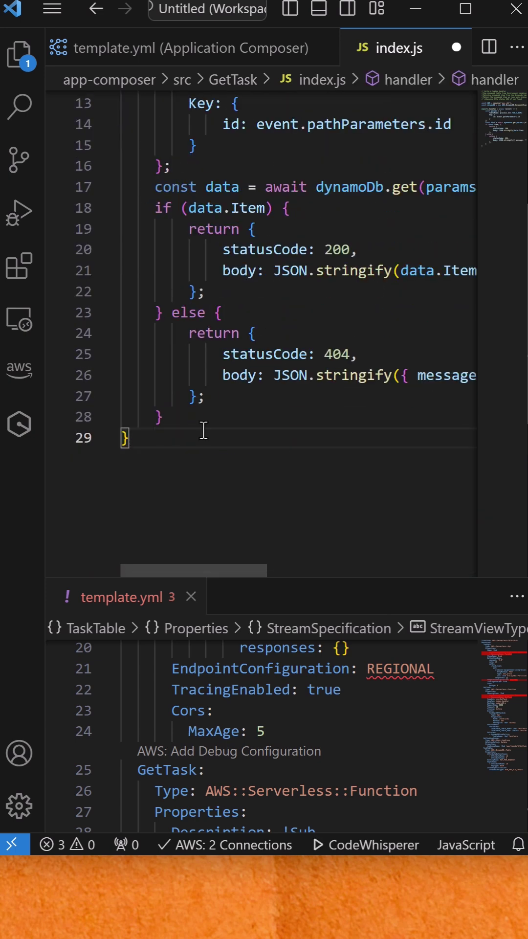
# Sync the app from Application Composer and check the test-app-composer stack's creation events.
pyautogui.click(103, 51)
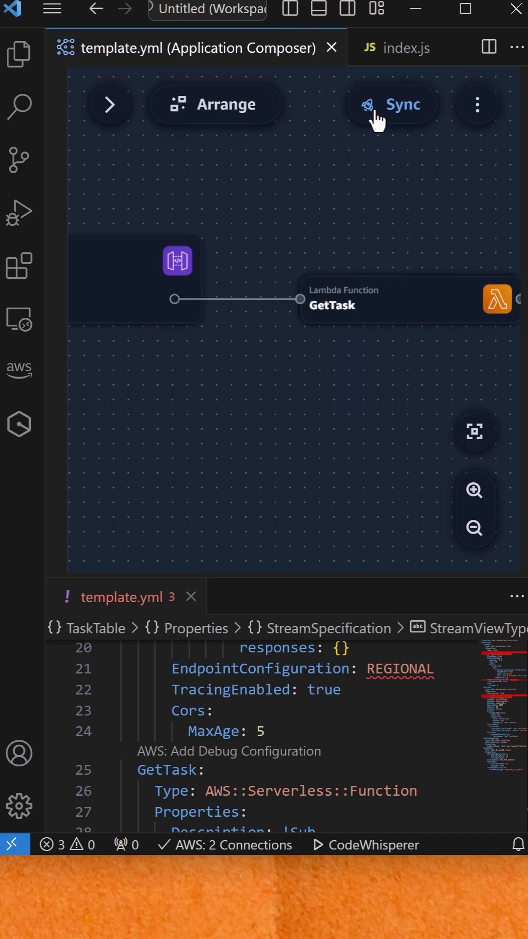
pyautogui.click(397, 105)
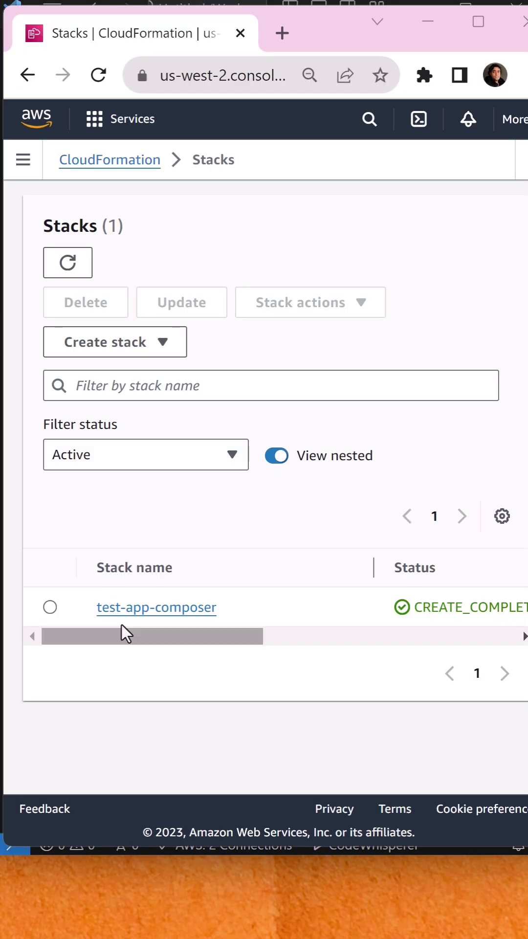
pyautogui.click(157, 607)
pyautogui.click(231, 624)
pyautogui.scroll(-3, 306, 606)
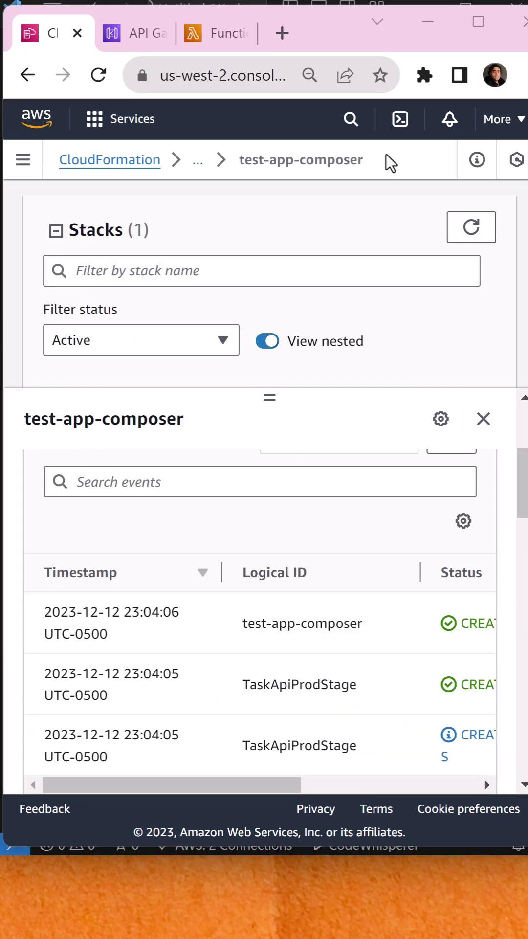
# Verify the TaskApi GET /task/{id} method and the GetTask function's deployed code.
pyautogui.click(140, 33)
pyautogui.click(147, 675)
pyautogui.click(220, 617)
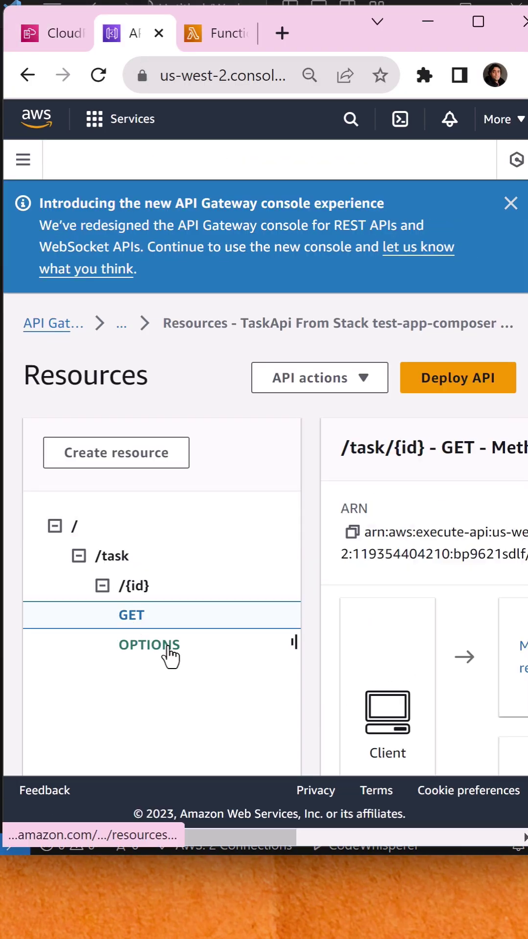
pyautogui.click(202, 47)
pyautogui.click(105, 552)
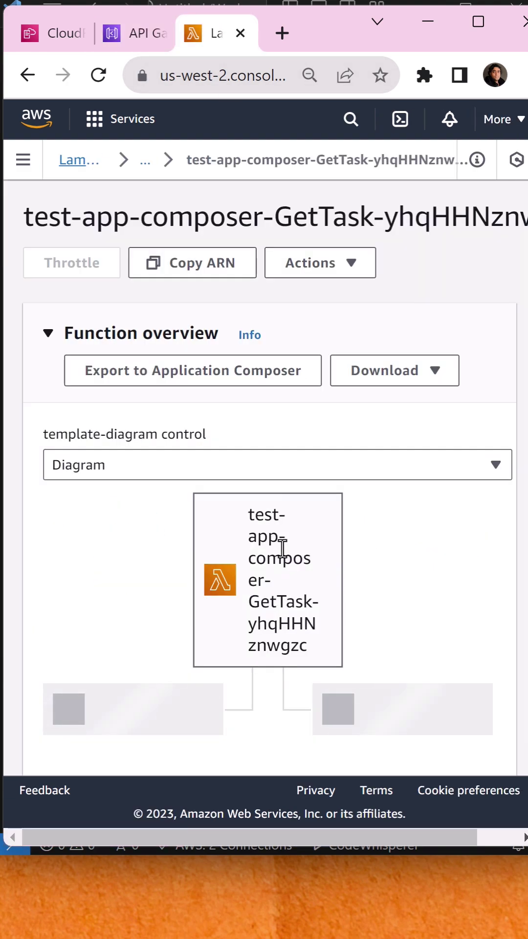
pyautogui.scroll(-3, 291, 558)
pyautogui.scroll(-4, 294, 559)
pyautogui.scroll(-3, 292, 558)
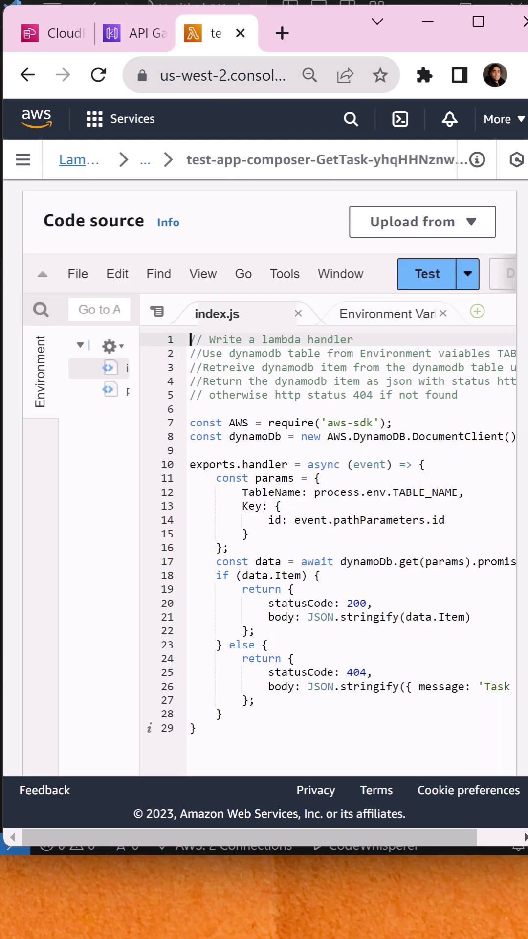